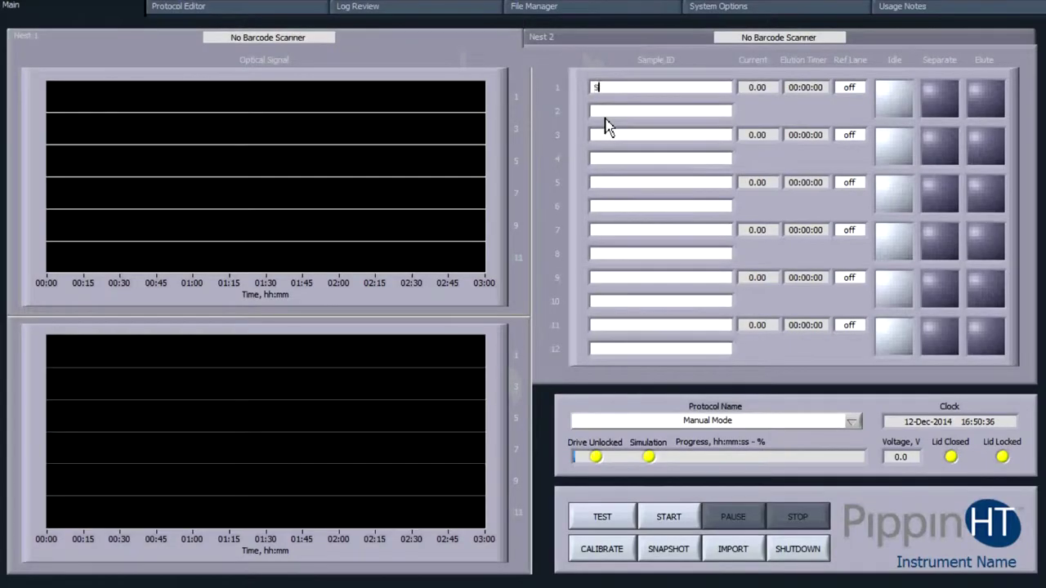
# - Enter Sample 1 through Sample 8 in sample ID rows 1–8
pyautogui.write('ple 1')
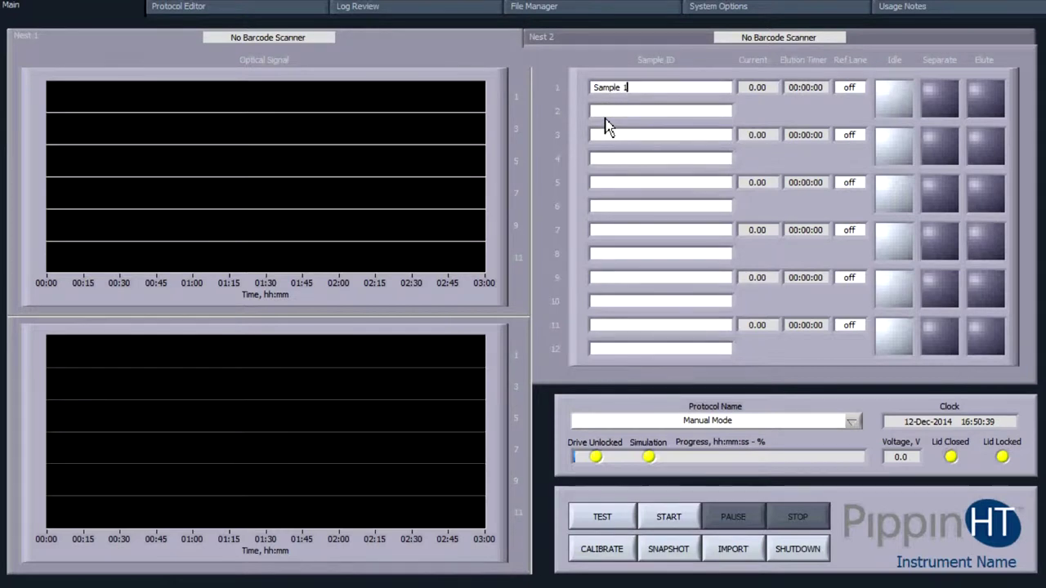
pyautogui.press('Tab')
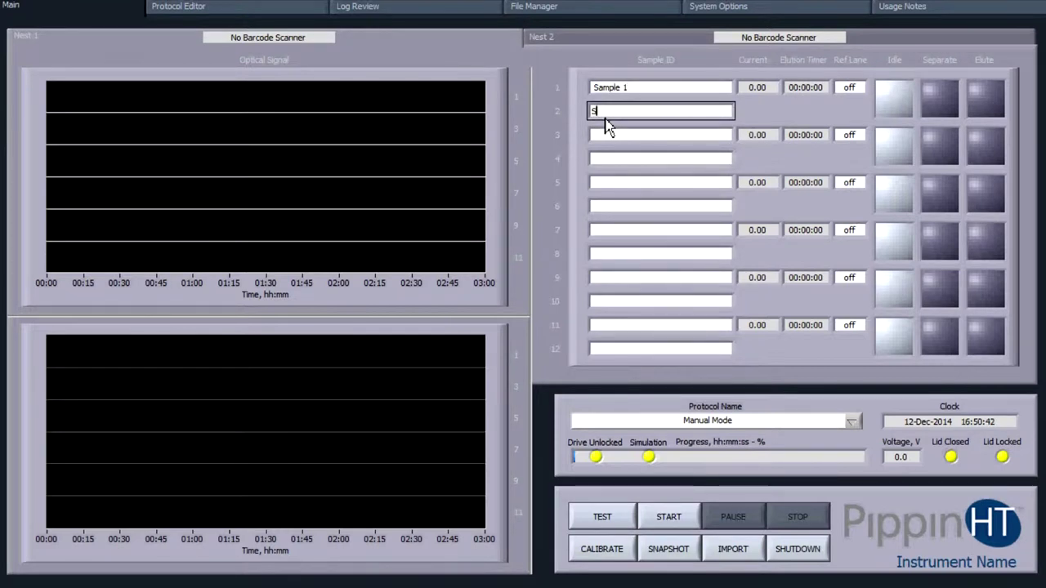
pyautogui.write('Sample 2')
pyautogui.press('Tab')
pyautogui.write('Sample')
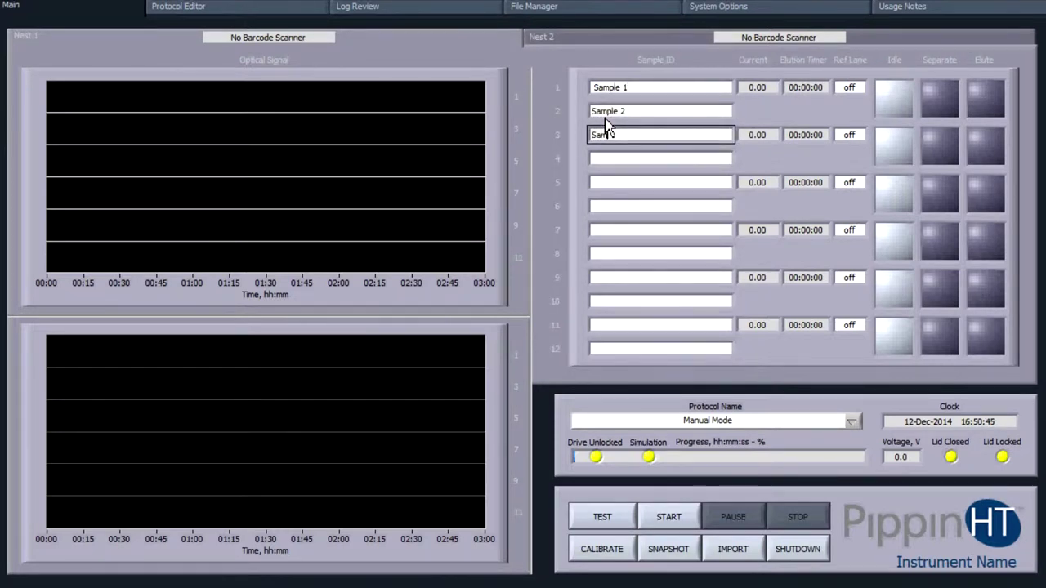
pyautogui.write(' 3')
pyautogui.press('Tab')
pyautogui.write('Sample 4')
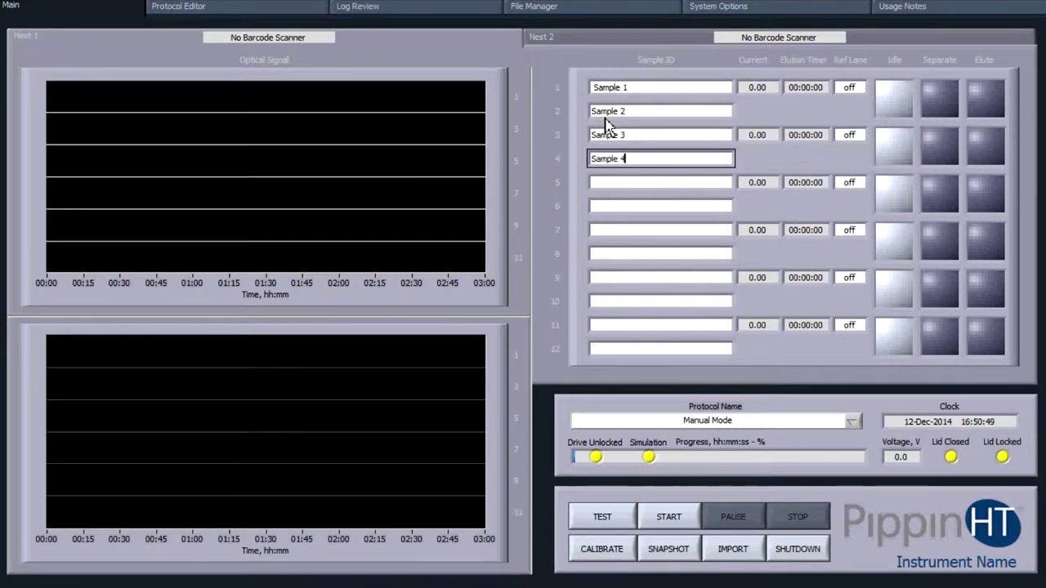
pyautogui.press('Tab')
pyautogui.write('Sample 5')
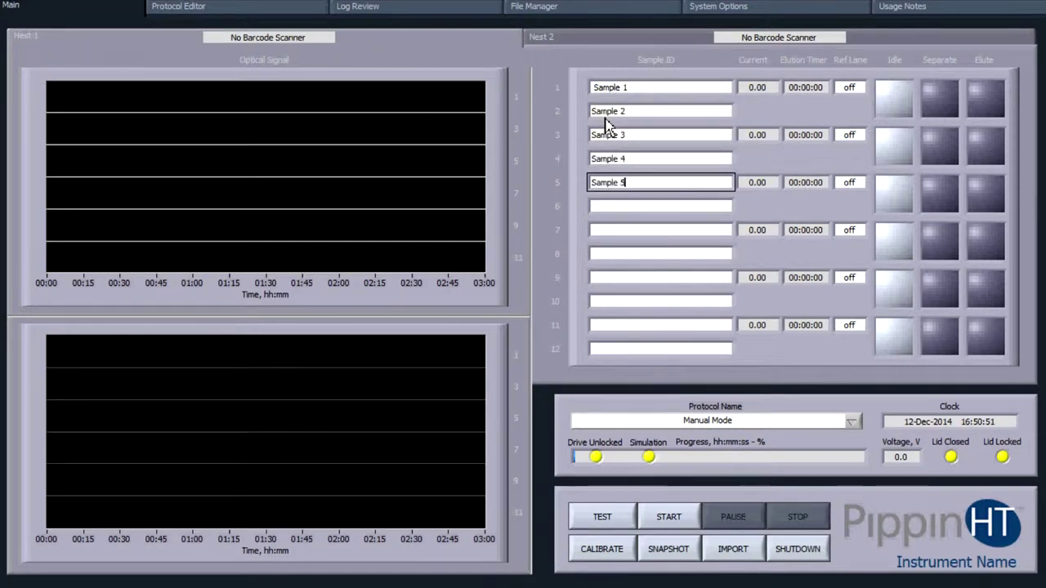
pyautogui.press('Tab')
pyautogui.write('Sample 6')
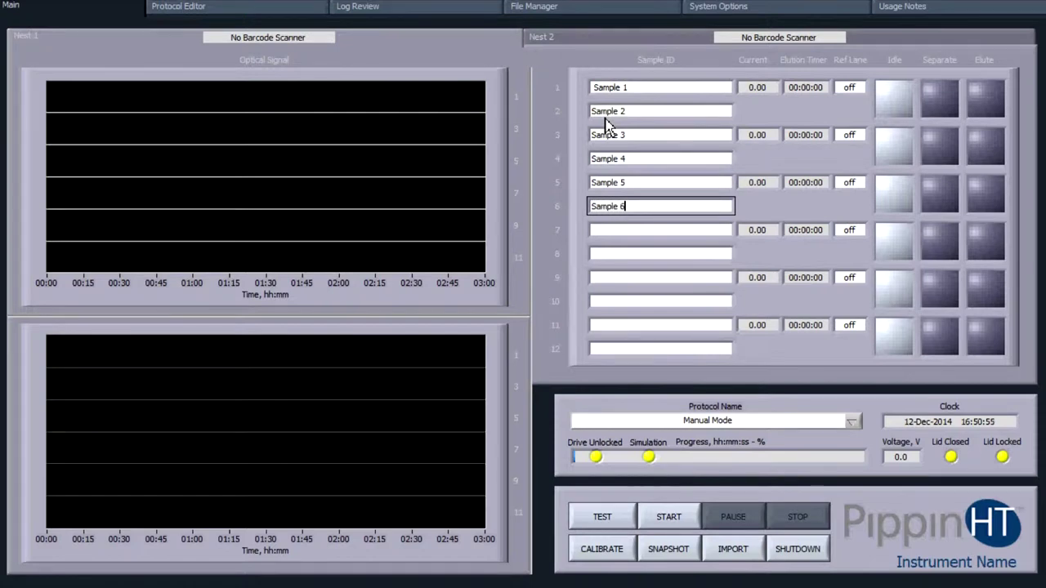
pyautogui.press('Tab')
pyautogui.write('Sample 7')
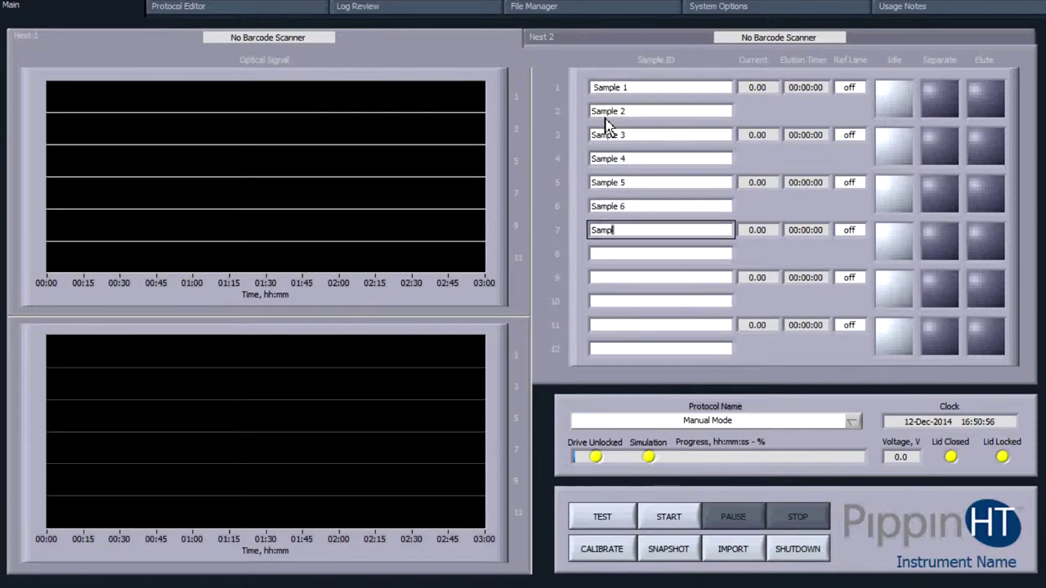
pyautogui.press('Tab')
pyautogui.write('Sample 8')
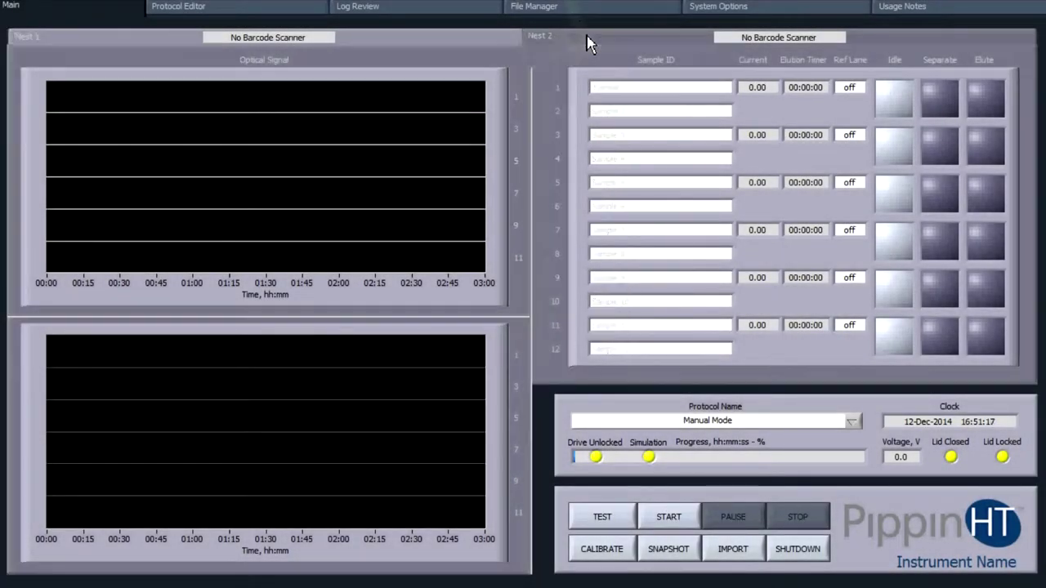
# - Restart at row 1, entering 'Sammple 13' and 'Sample 3' in rows 1–2, then move back up
pyautogui.click(603, 91)
pyautogui.write('Sammple ')
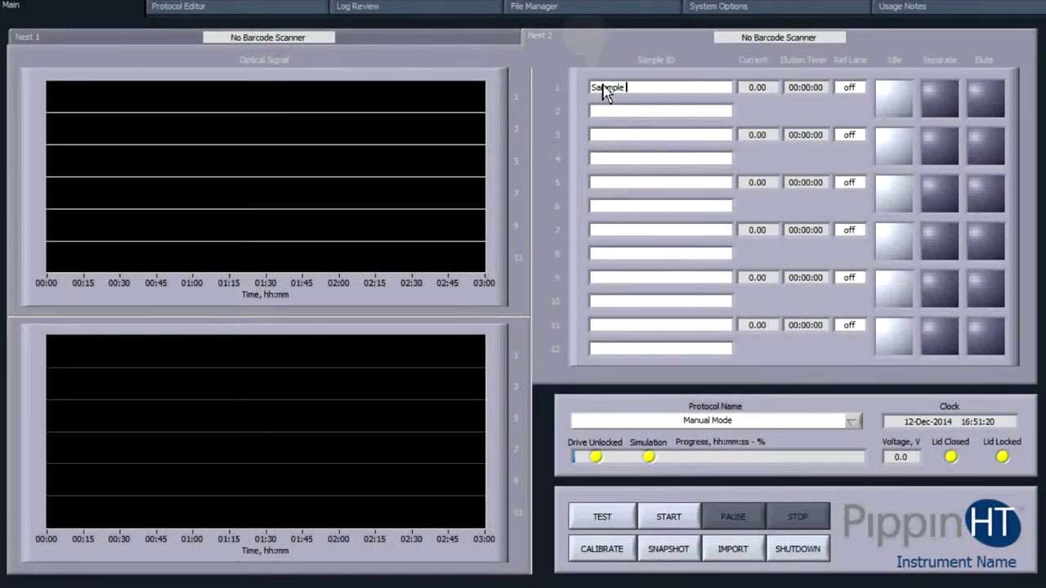
pyautogui.write('13')
pyautogui.press('Tab')
pyautogui.write('Sample')
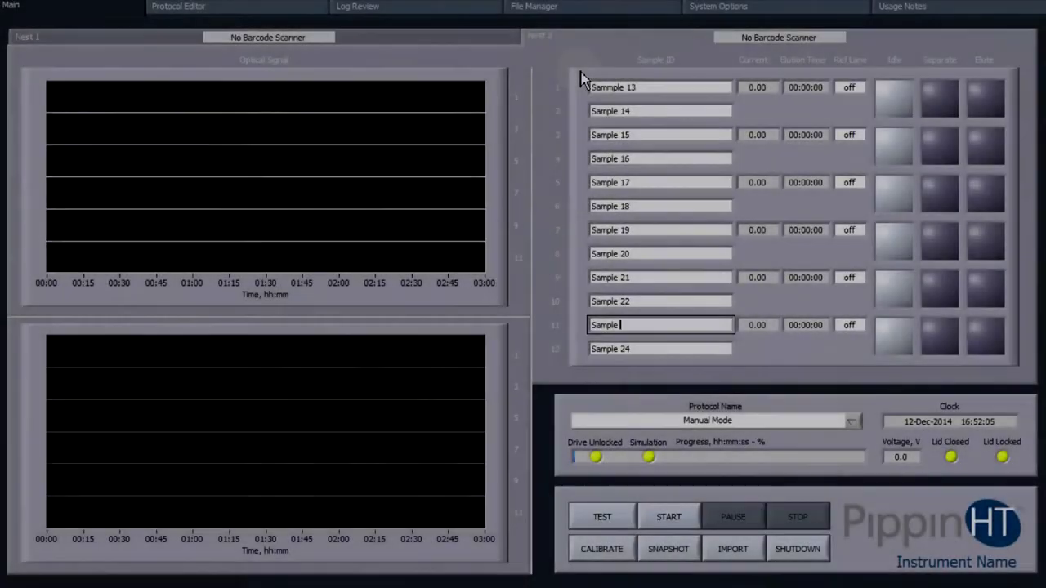
pyautogui.write('3')
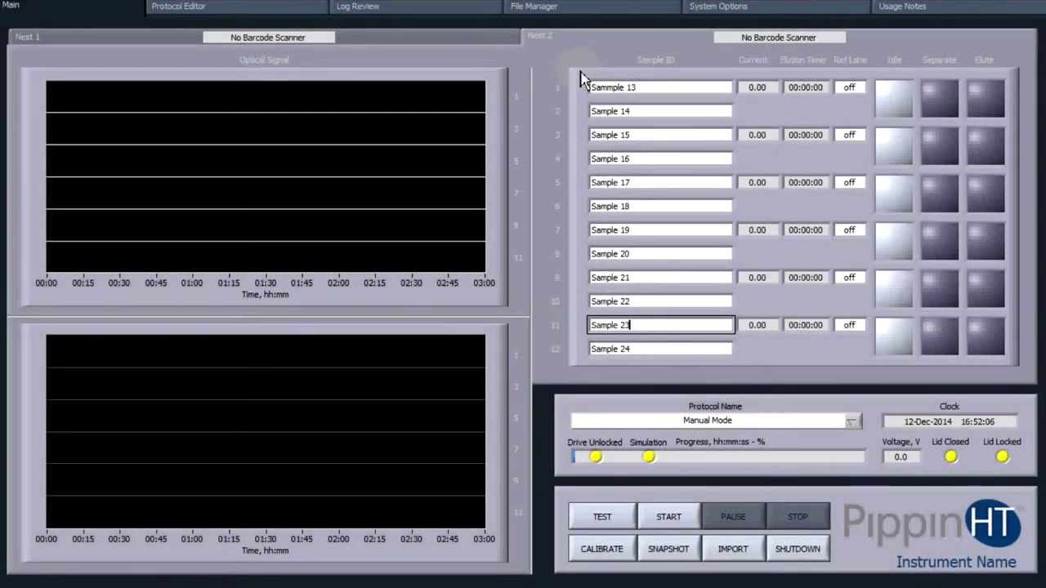
pyautogui.hotkey('shift', 'Tab')
pyautogui.hotkey('shift', 'Tab')
pyautogui.hotkey('shift', 'Tab')
pyautogui.hotkey('shift', 'Tab')
pyautogui.hotkey('shift', 'Tab')
pyautogui.hotkey('shift', 'Tab')
pyautogui.hotkey('shift', 'Tab')
pyautogui.hotkey('shift', 'Tab')
pyautogui.hotkey('shift', 'Tab')
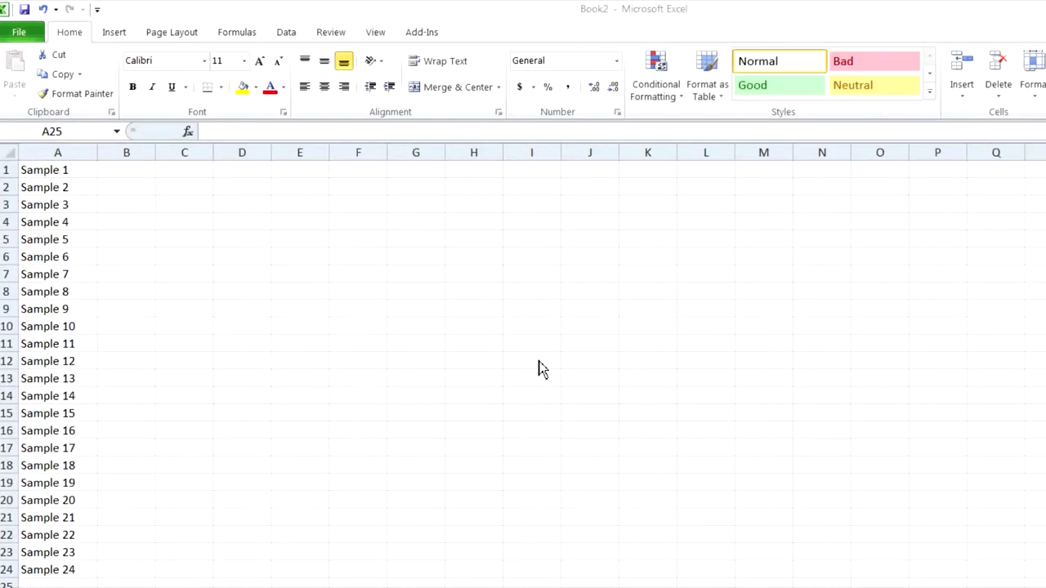
# - Save the Excel list in Text (Tab delimited) format under the name Sample ID
pyautogui.click(27, 11)
pyautogui.click(24, 10)
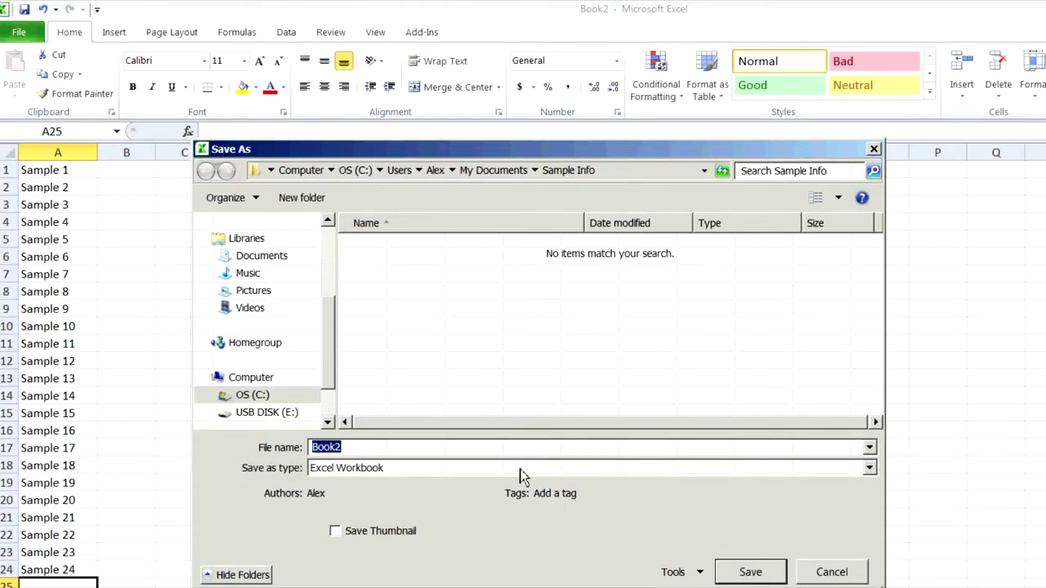
pyautogui.click(550, 473)
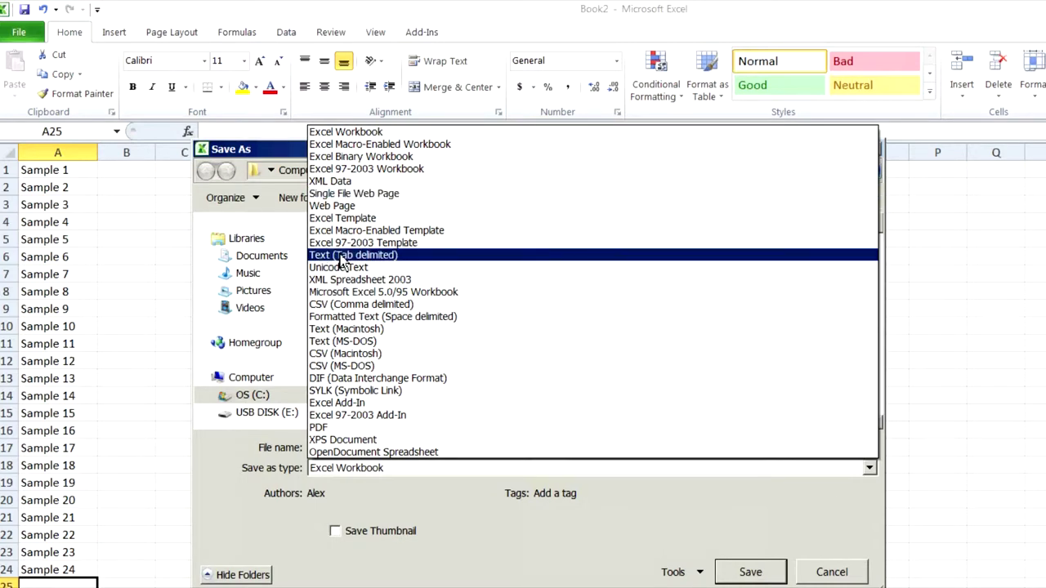
pyautogui.click(384, 259)
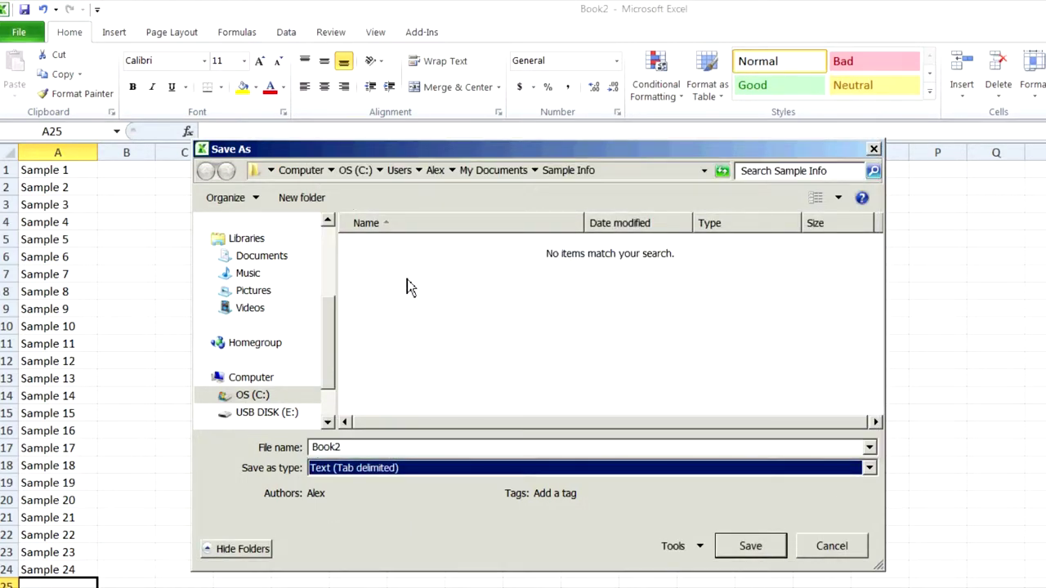
pyautogui.doubleClick(343, 447)
pyautogui.write('Sample ID')
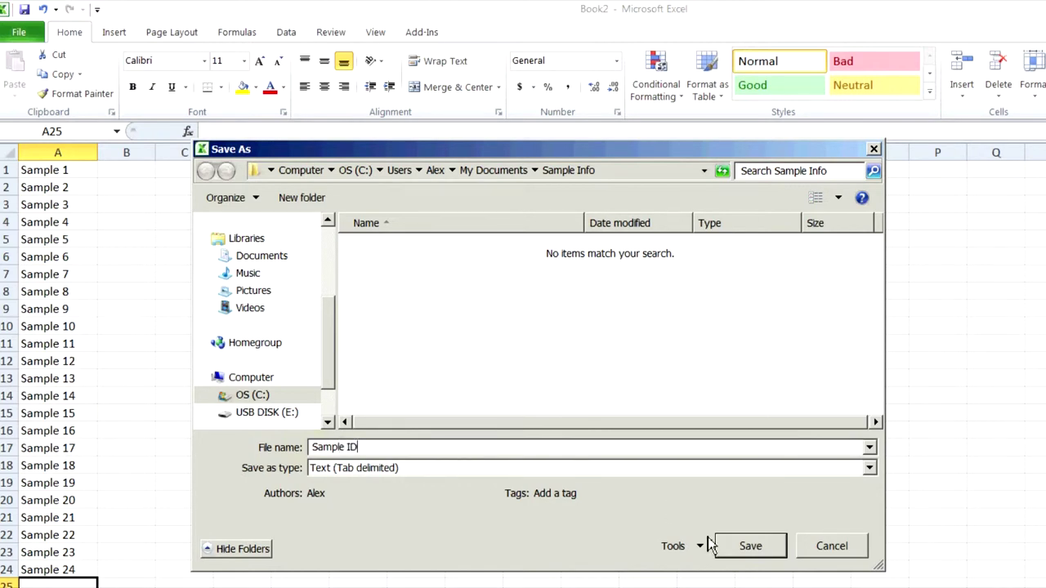
pyautogui.click(748, 547)
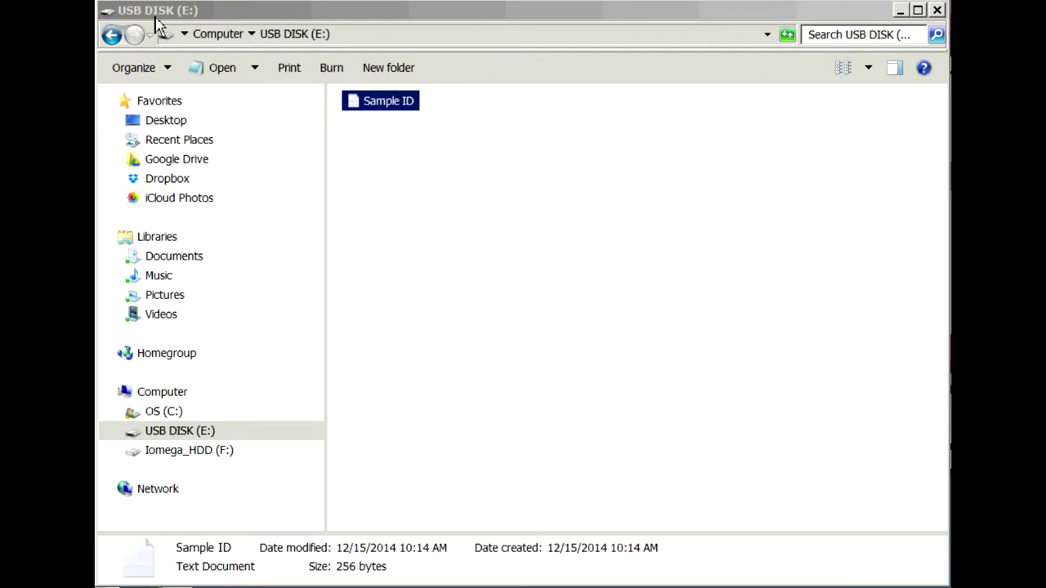
# - Open Sample ID from USB DISK (E:) in Notepad to check its Sample 1–24 list
pyautogui.doubleClick(400, 110)
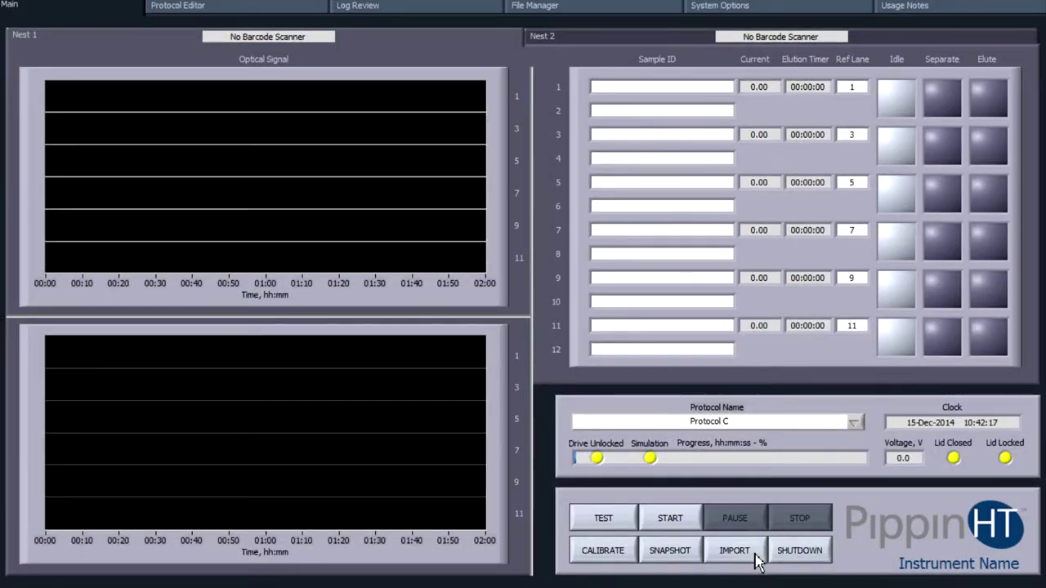
# - Import Sample ID.txt from the USB drive and show the Nest 2 IDs, Sample 13–24
pyautogui.click(755, 554)
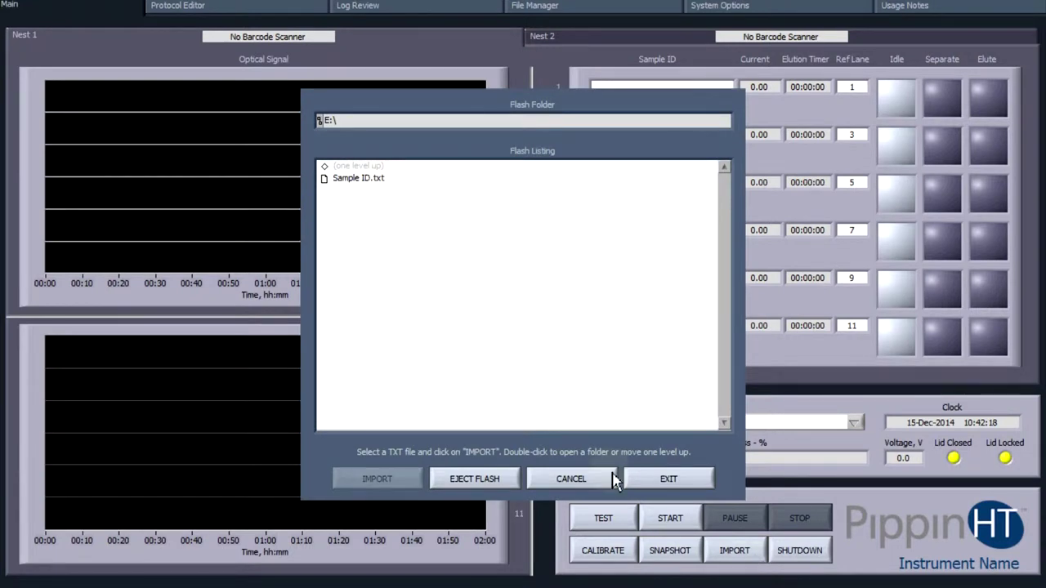
pyautogui.click(351, 180)
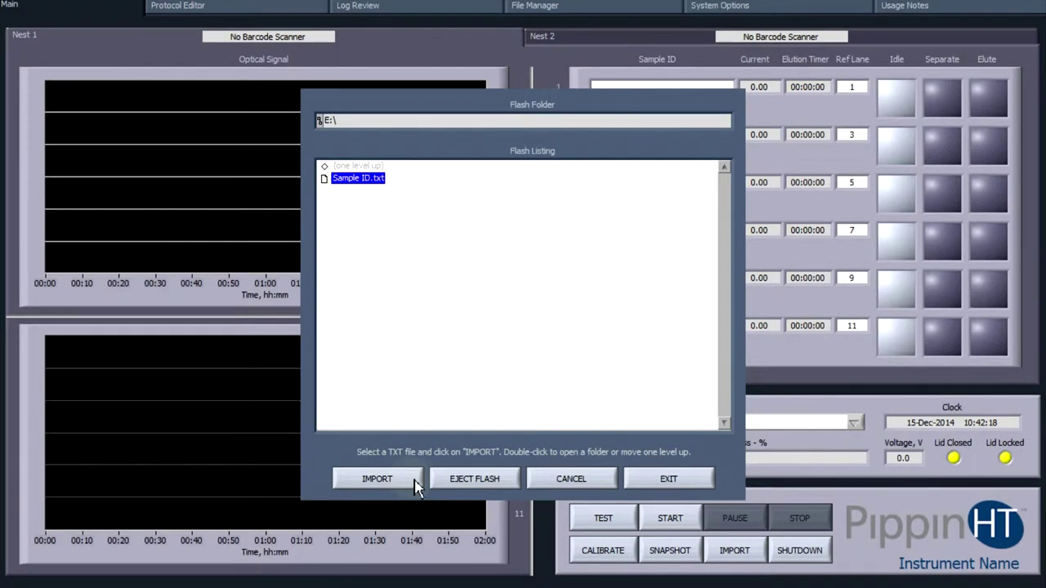
pyautogui.click(639, 483)
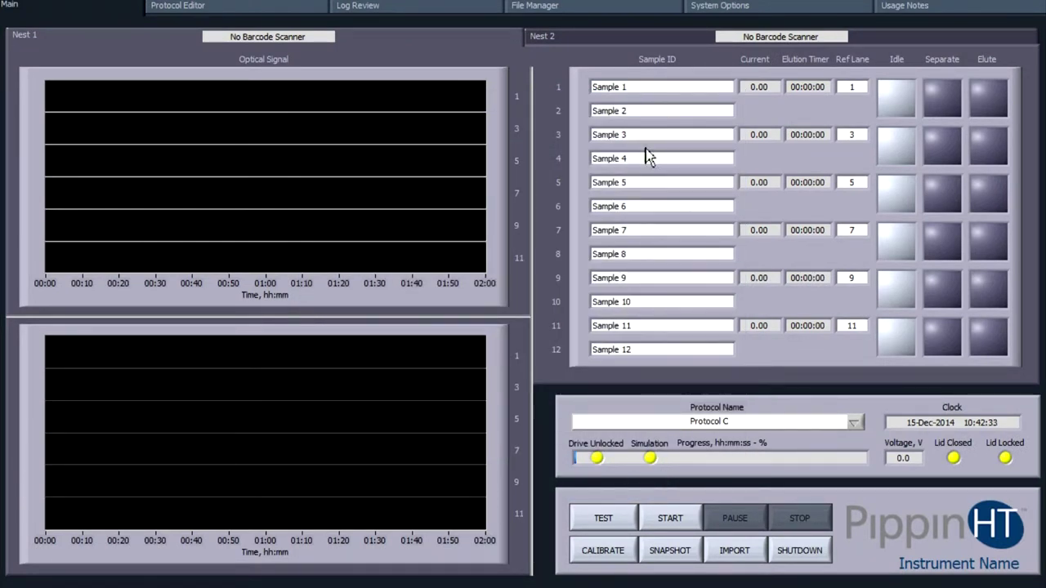
pyautogui.click(688, 38)
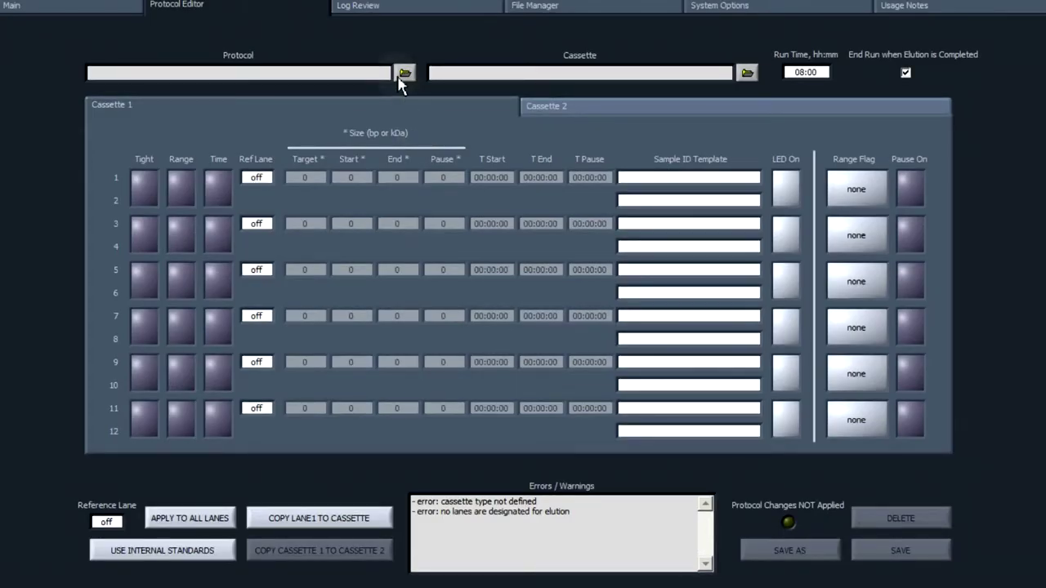
# - Load Protocol C into the Protocol Editor
pyautogui.click(404, 74)
pyautogui.click(366, 186)
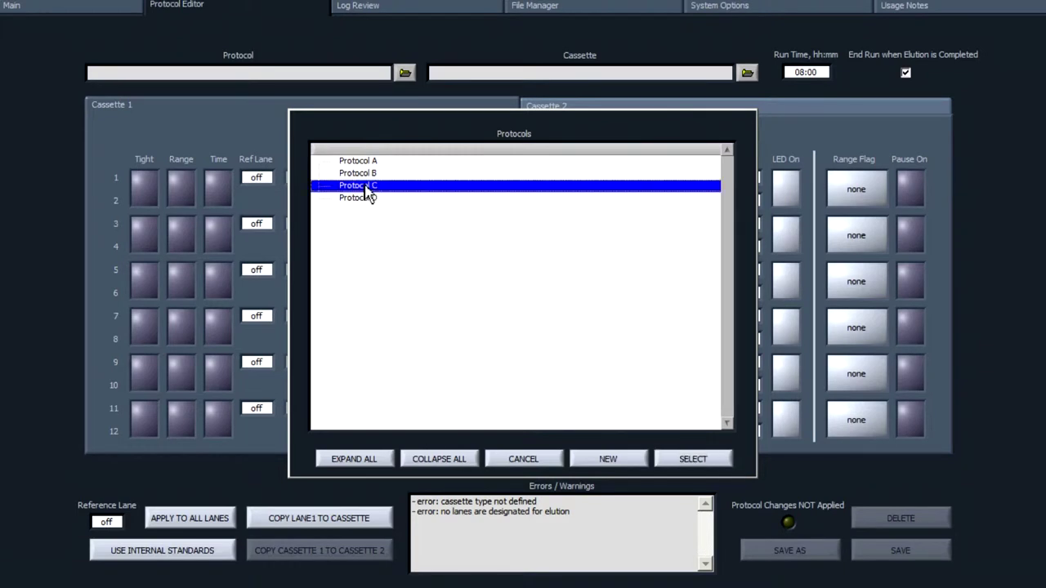
pyautogui.click(690, 460)
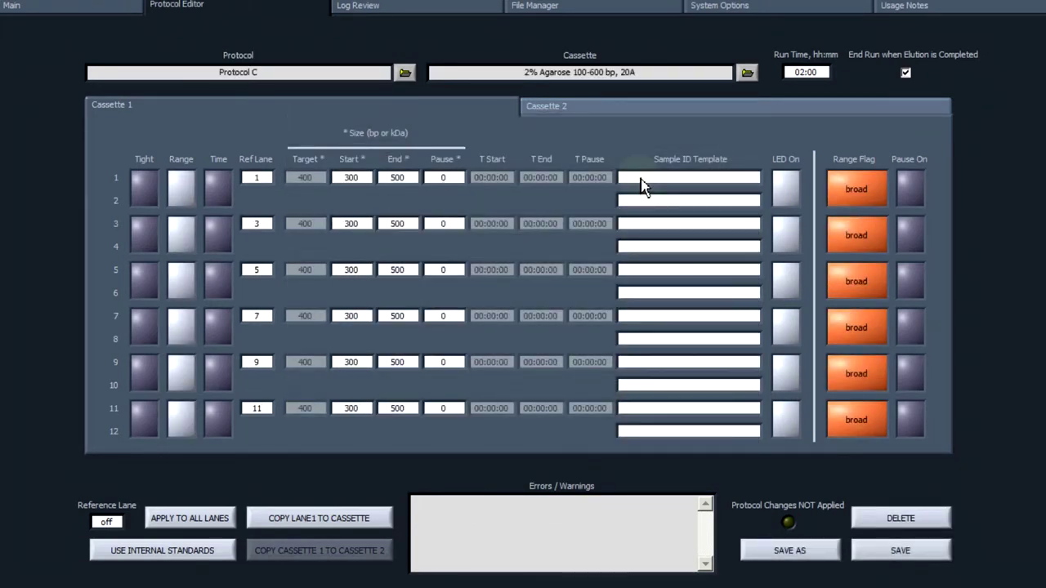
# - Enter Template A as the sample ID template for cassette 1 lanes 1–6
pyautogui.write('Template A')
pyautogui.moveTo(670, 178); pyautogui.dragTo(626, 188)
pyautogui.hotkey('ctrl', 'c')
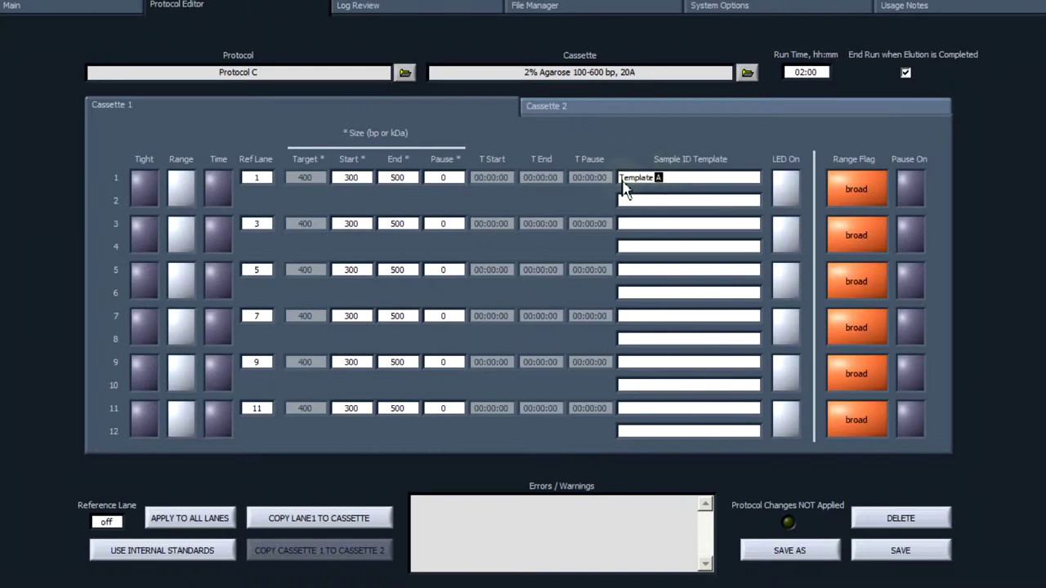
pyautogui.click(635, 201)
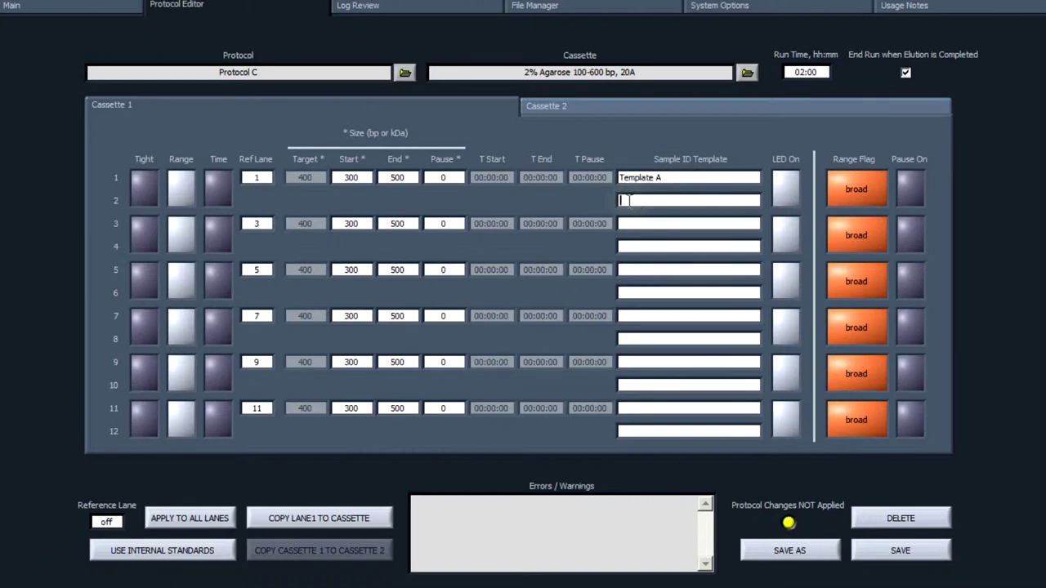
pyautogui.hotkey('ctrl', 'v')
pyautogui.click(634, 224)
pyautogui.hotkey('ctrl', 'v')
pyautogui.click(640, 247)
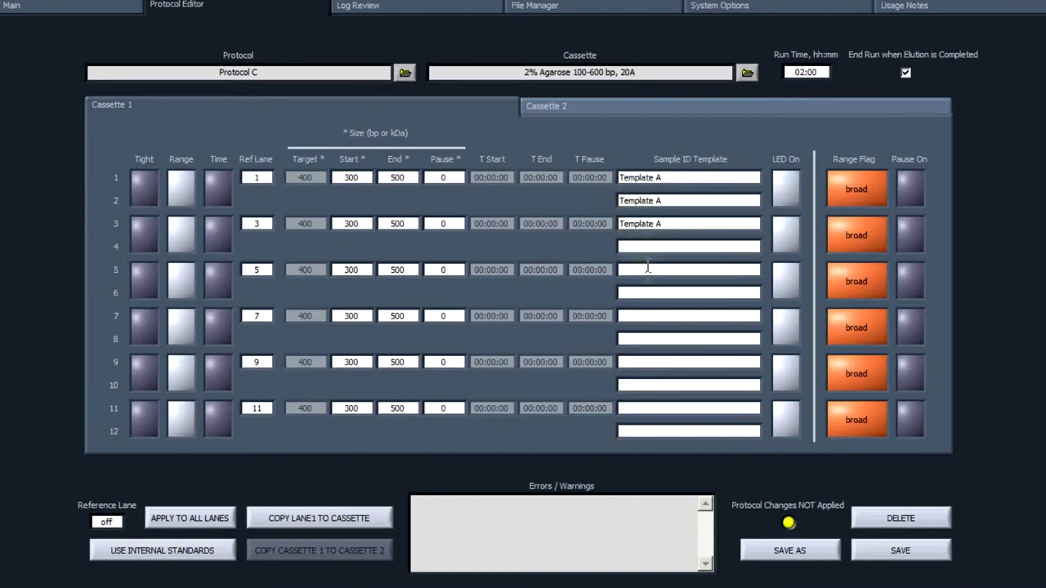
pyautogui.hotkey('ctrl', 'v')
pyautogui.click(651, 270)
pyautogui.hotkey('ctrl', 'v')
pyautogui.click(644, 293)
pyautogui.hotkey('ctrl', 'v')
pyautogui.click(643, 316)
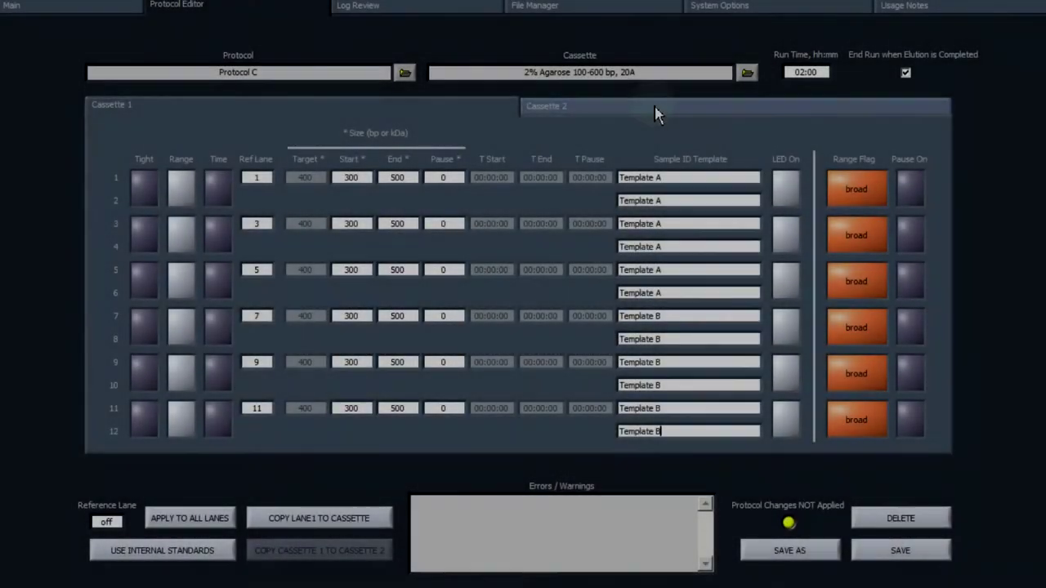
# - Give every cassette 2 lane Template B using COPY LANE1 TO CASSETTE, then return to Main
pyautogui.click(654, 106)
pyautogui.click(637, 178)
pyautogui.write('Template B')
pyautogui.click(657, 202)
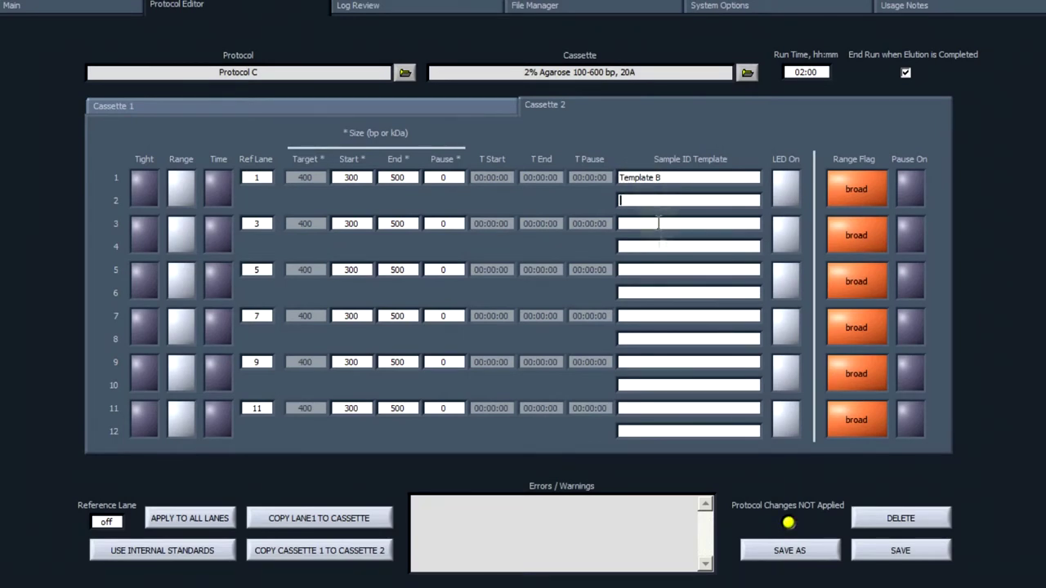
pyautogui.write('v')
pyautogui.press('BackSpace')
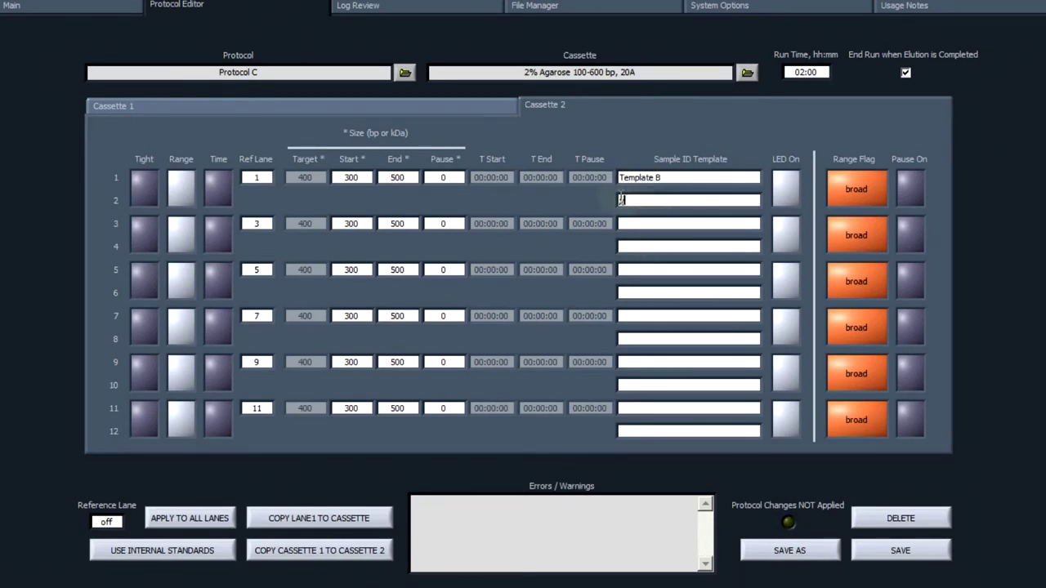
pyautogui.click(364, 518)
pyautogui.click(101, 10)
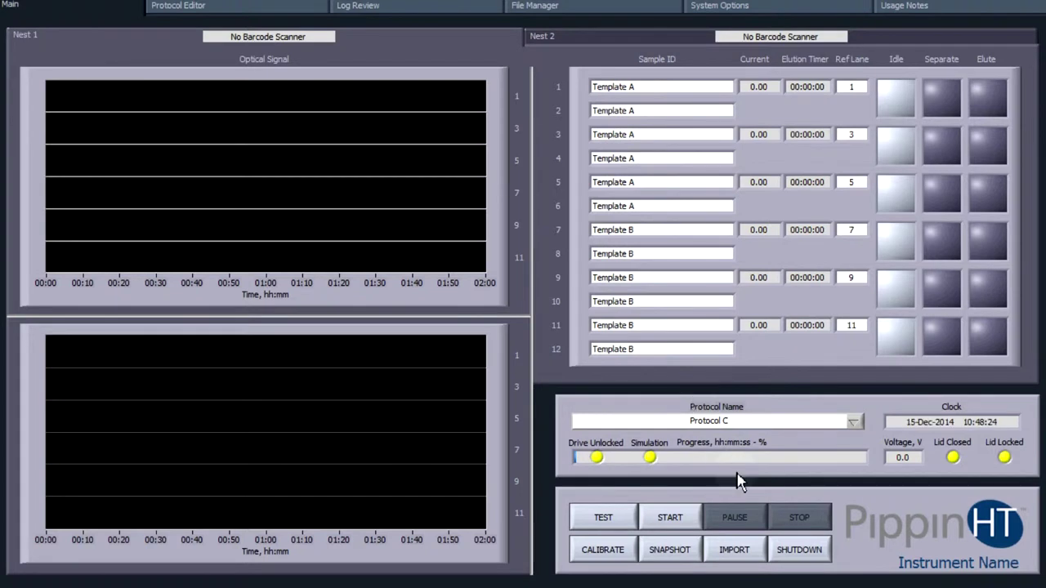
# - Re-import Sample ID.txt and view Nest 2's template-prefixed sample IDs
pyautogui.click(756, 551)
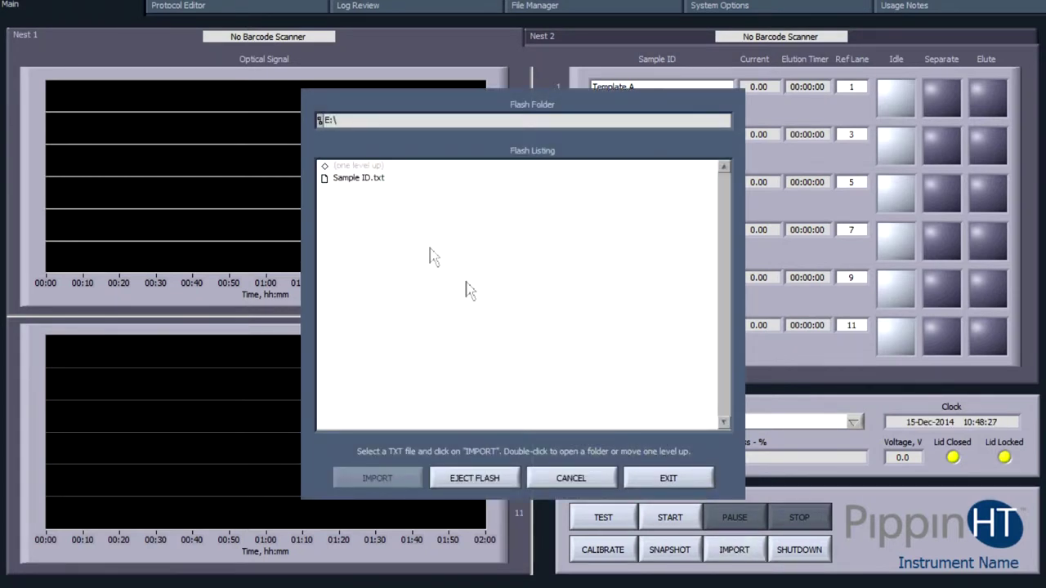
pyautogui.click(365, 178)
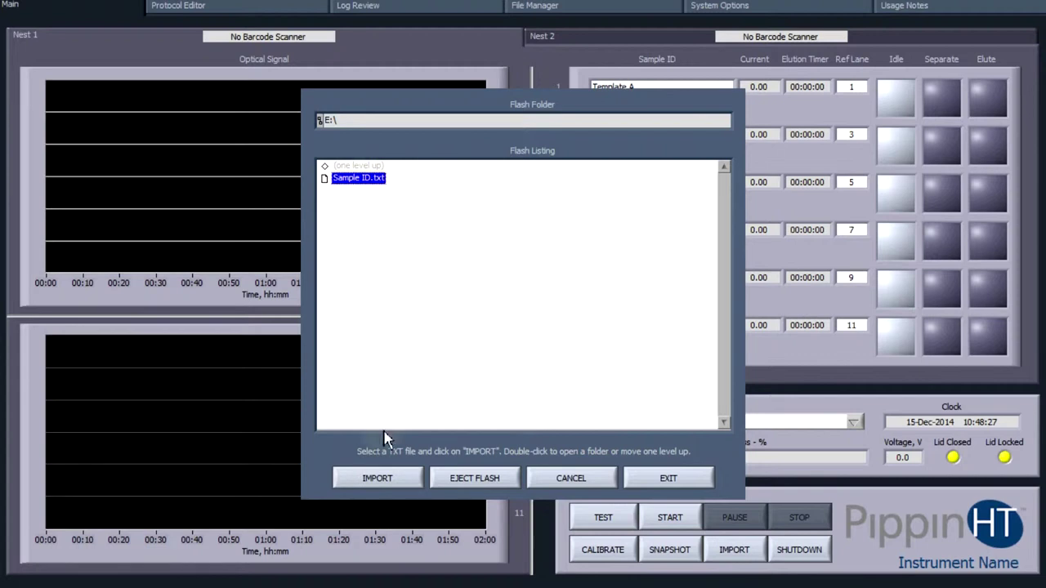
pyautogui.click(406, 481)
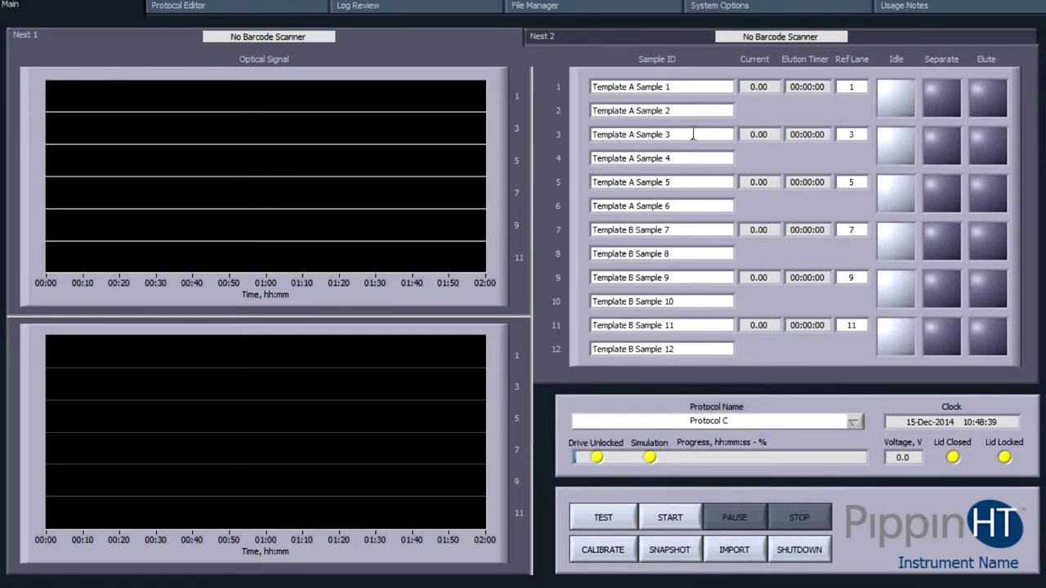
pyautogui.click(676, 38)
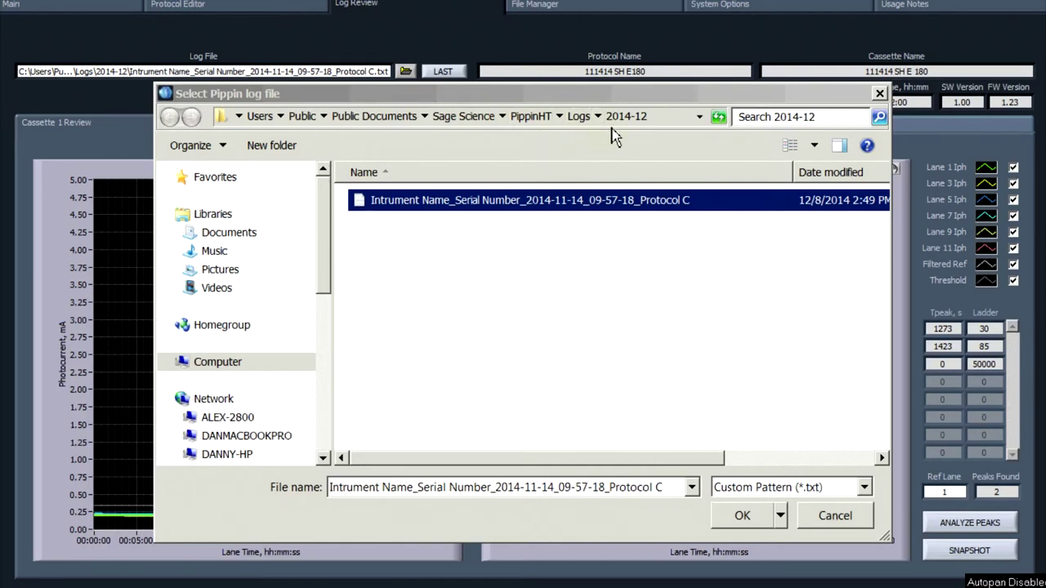
# - Load the 2014-11-14 Protocol C log, review its optical and current traces, and return to Main
pyautogui.click(743, 516)
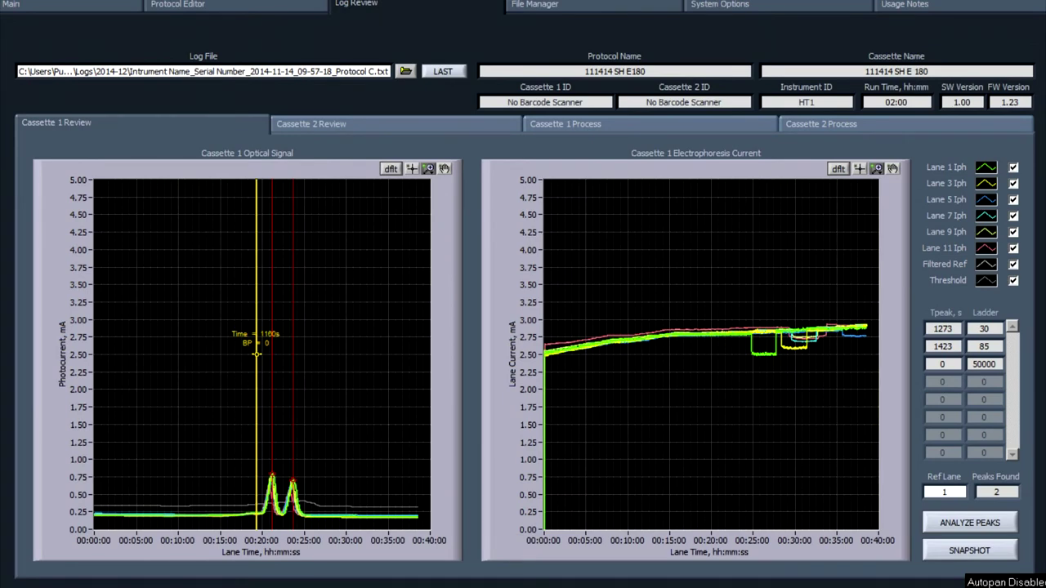
pyautogui.click(405, 71)
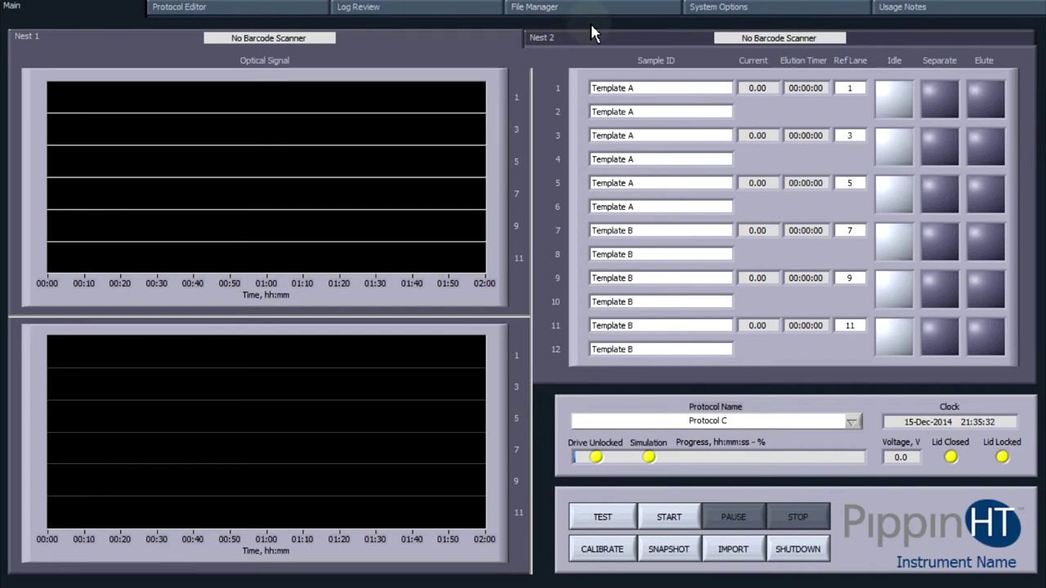
# - Show System Options with instrument name, log prefix, TCP port 50000 and date/time
pyautogui.click(787, 14)
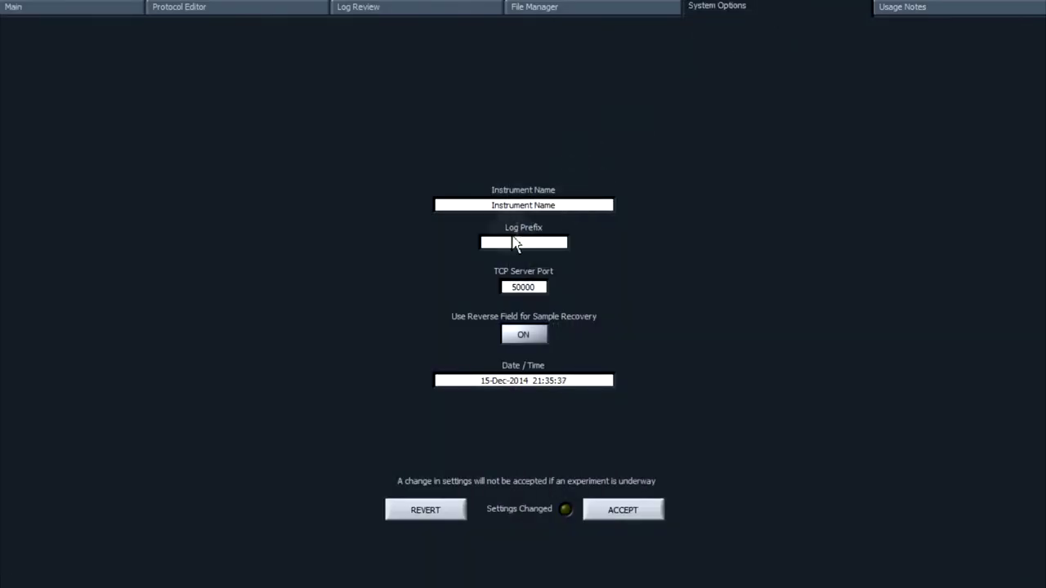